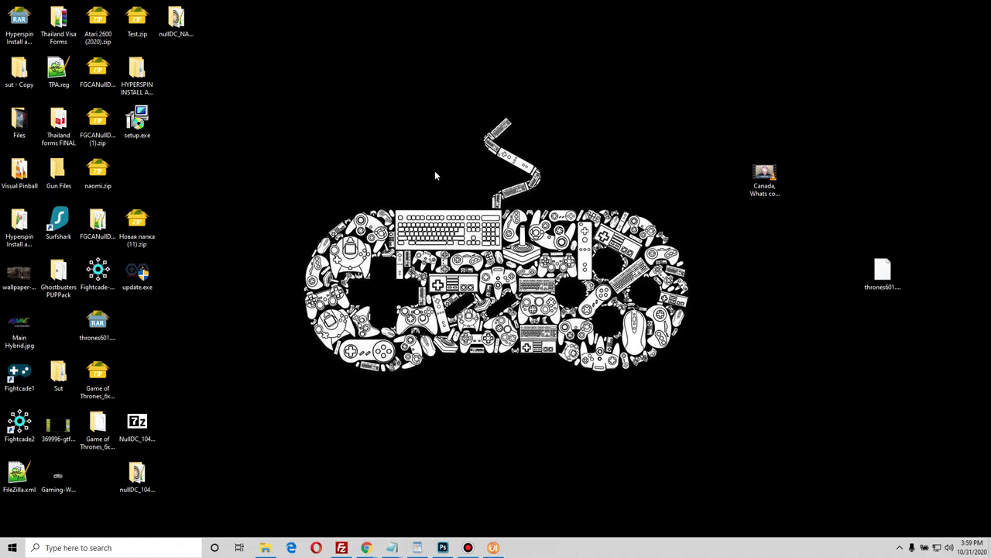
Step: Open the FightCade2 folder inside Arcade\System roms on the Seagate Backup Plus drive
left_click(265, 548)
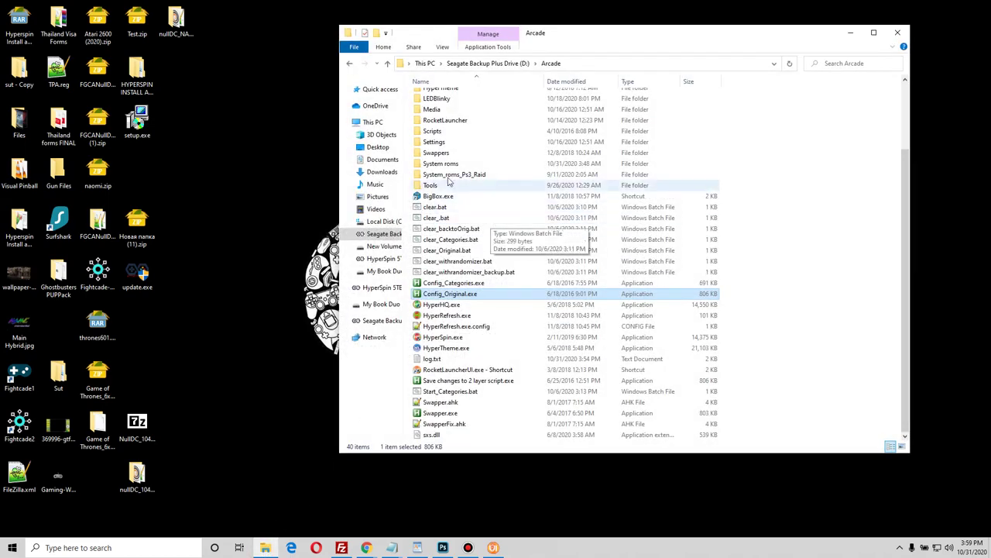
scroll(464, 174, "up", 3)
double_click(448, 252)
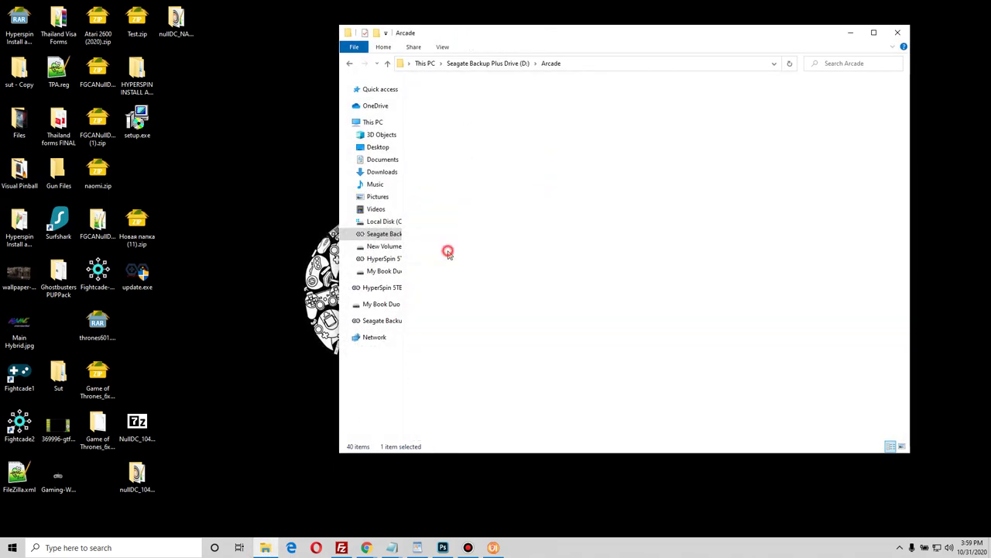
scroll(479, 263, "down", 15)
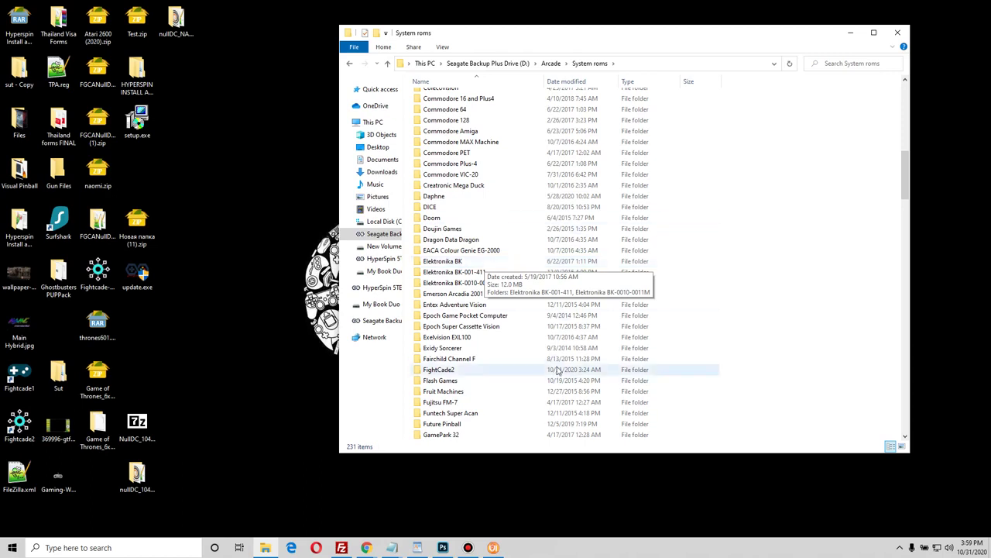
scroll(457, 349, "down", 1)
left_click(454, 338)
double_click(454, 338)
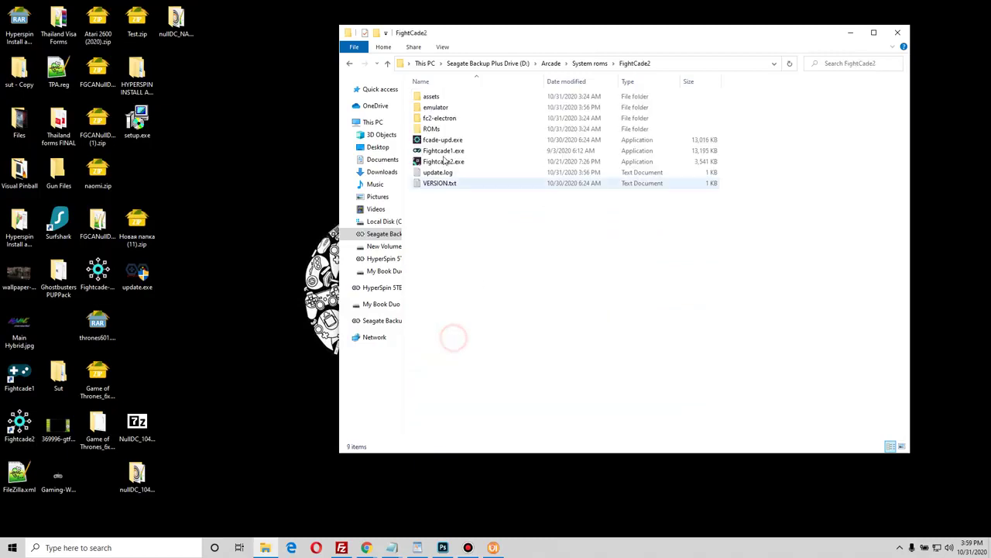
Step: Open the ROMs folder of the fbneo emulator inside FightCade2's emulator folder
double_click(465, 107)
double_click(481, 96)
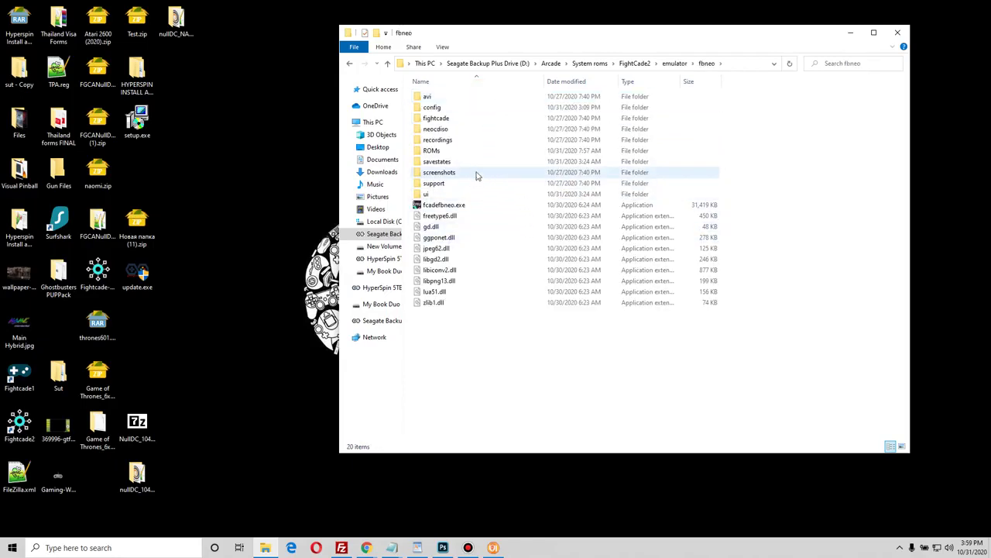
double_click(491, 148)
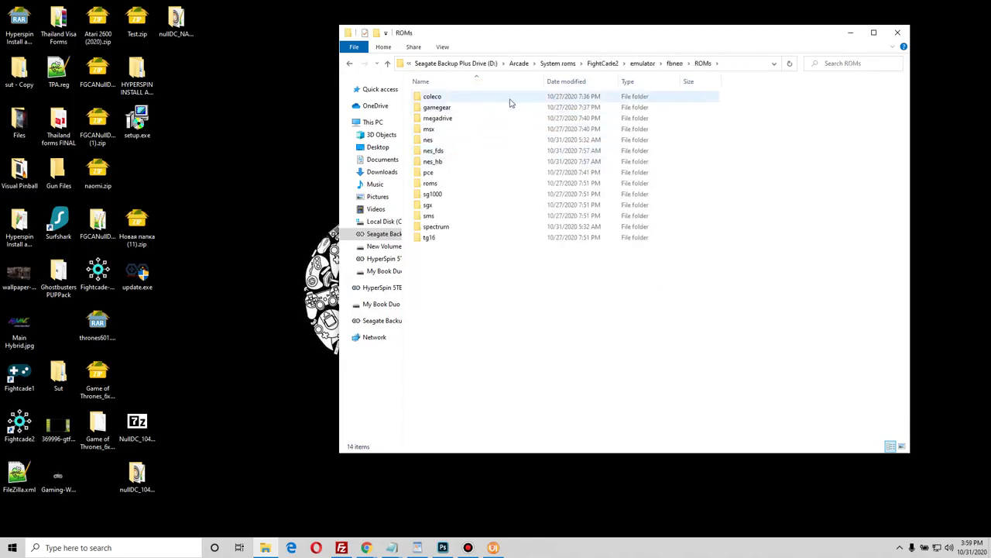
Step: Look through the coleco, gamegear and megadrive ROM folders, returning to the fbneo ROMs folder after each
double_click(483, 96)
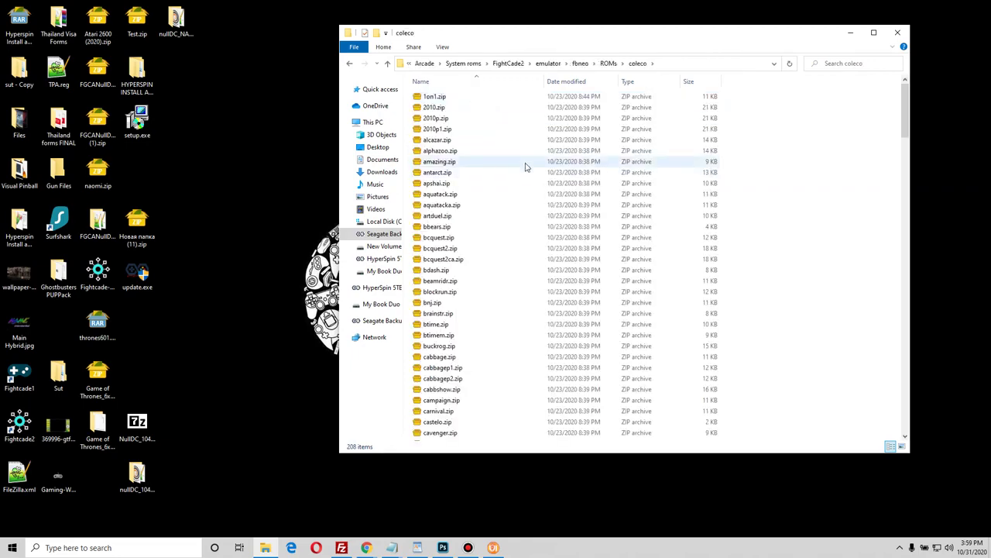
left_click(608, 63)
double_click(465, 107)
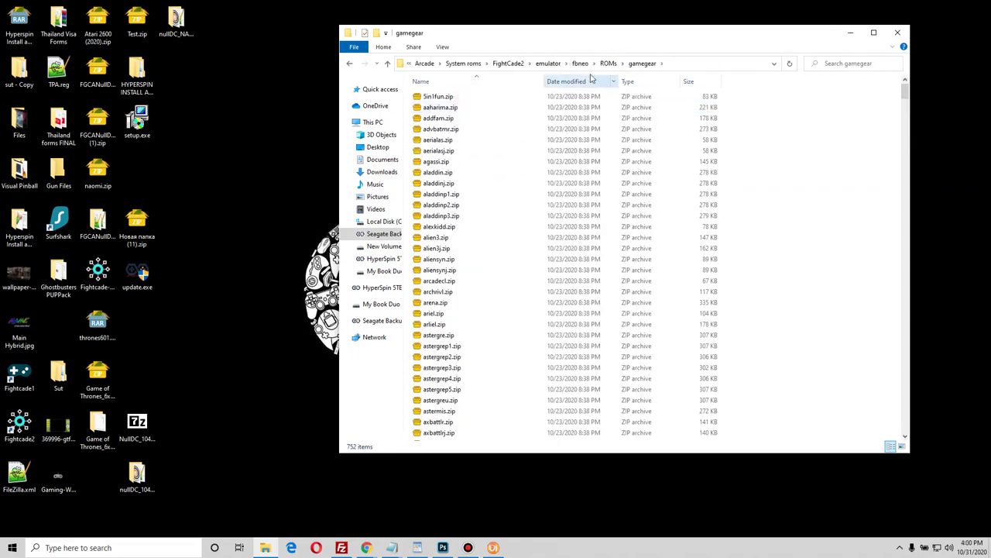
left_click(608, 63)
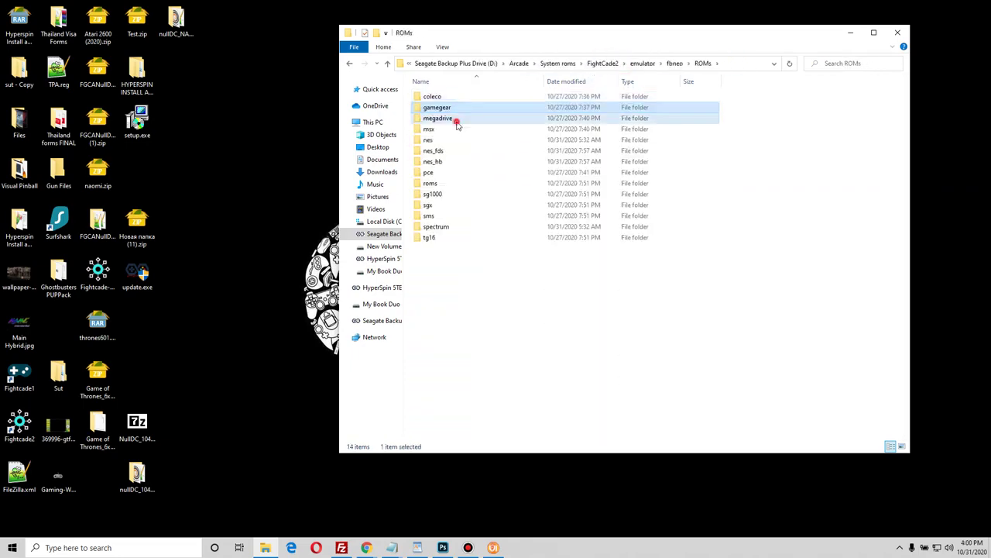
double_click(457, 119)
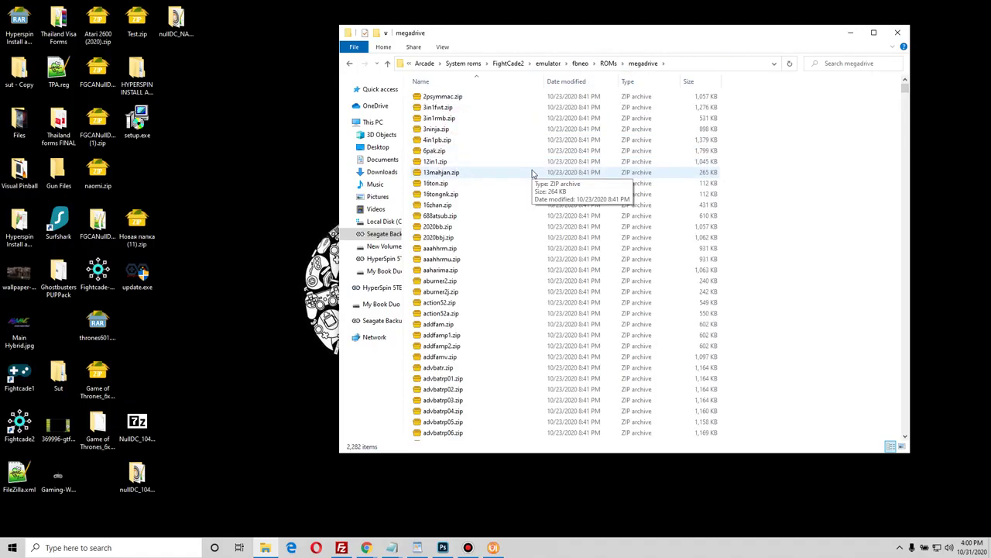
left_click(609, 63)
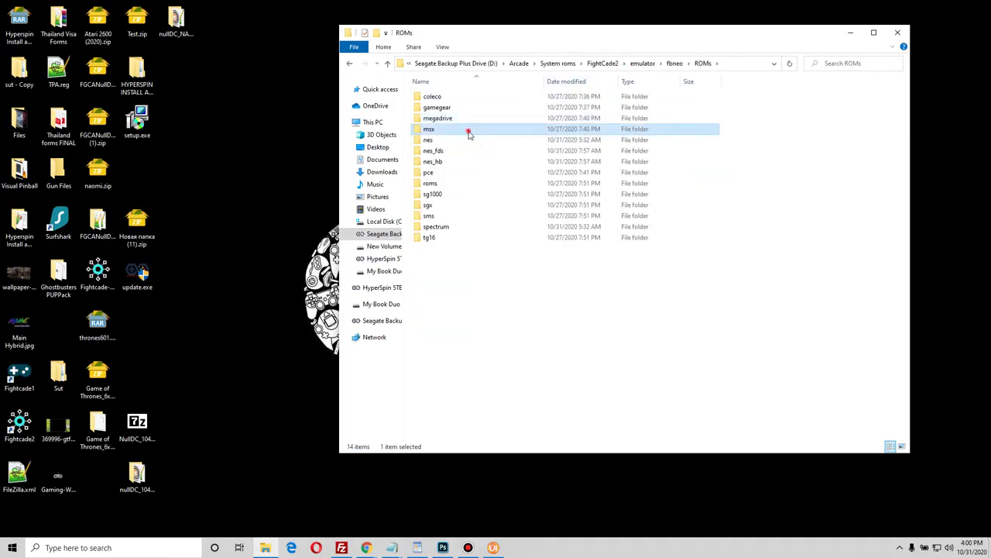
Step: Look at the contents of the msx and nes ROM folders and return to the fbneo ROMs folder
double_click(470, 132)
left_click(703, 63)
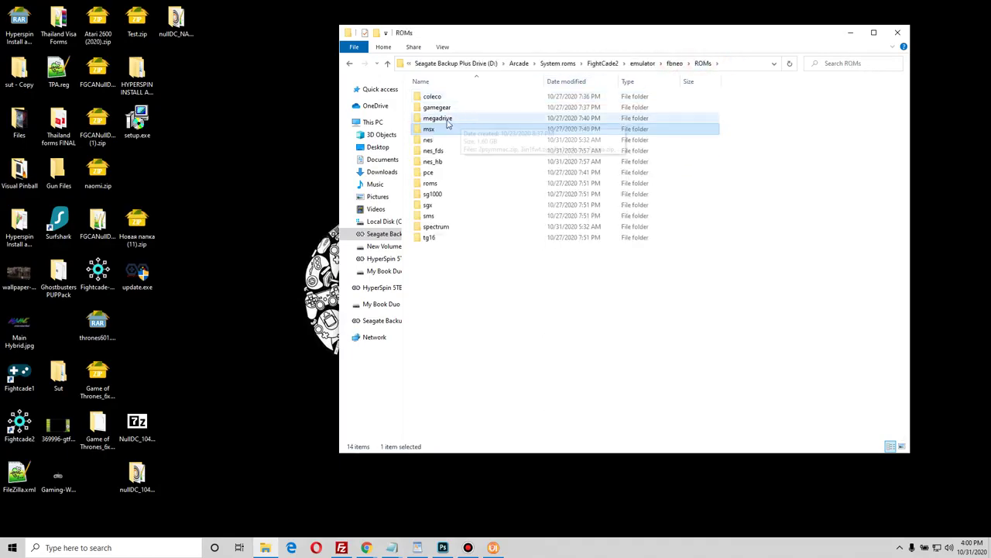
double_click(442, 131)
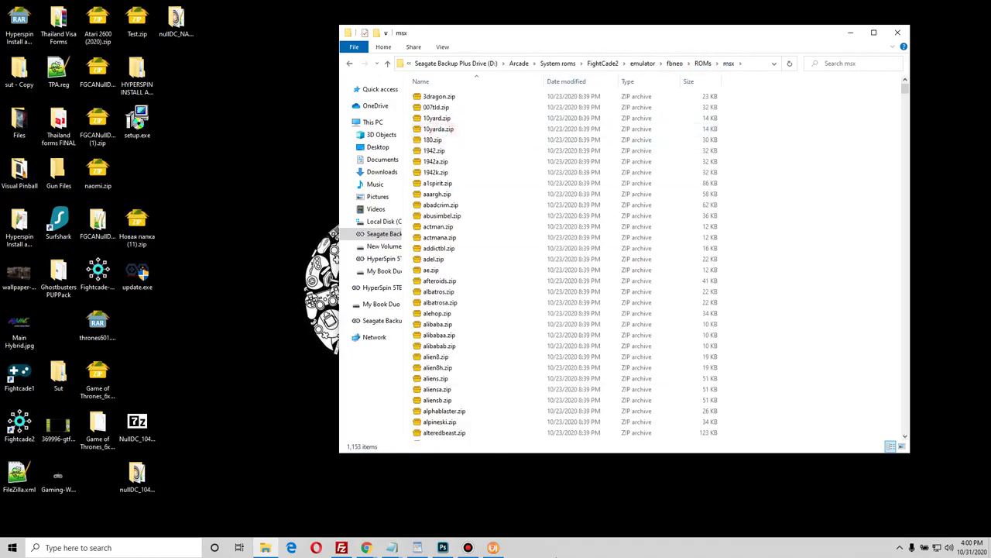
left_click(469, 548)
left_click(469, 547)
left_click(702, 64)
double_click(460, 134)
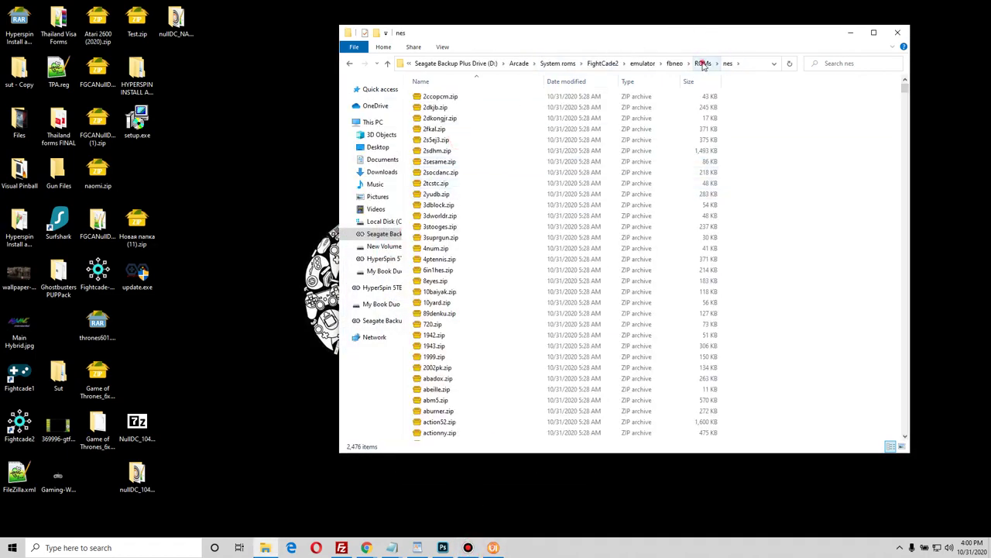
left_click(702, 63)
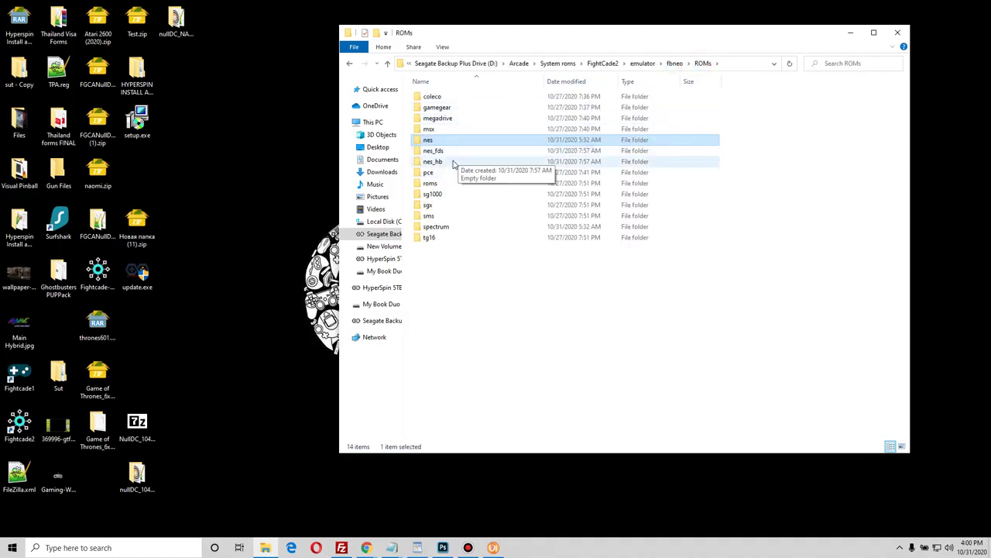
Step: Point out the nes_fds folder and view the ROM archives in the pce and roms folders
left_click(458, 152)
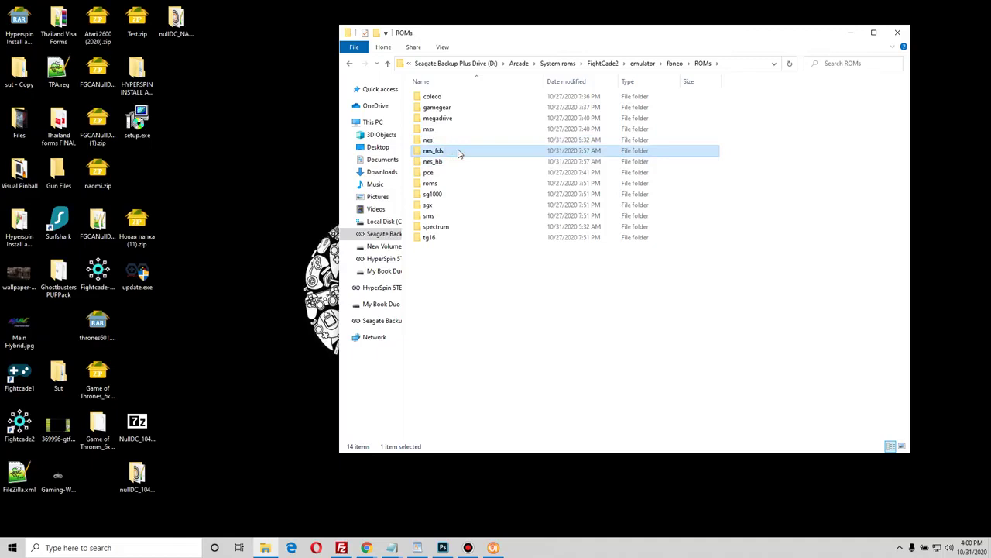
left_click(461, 153)
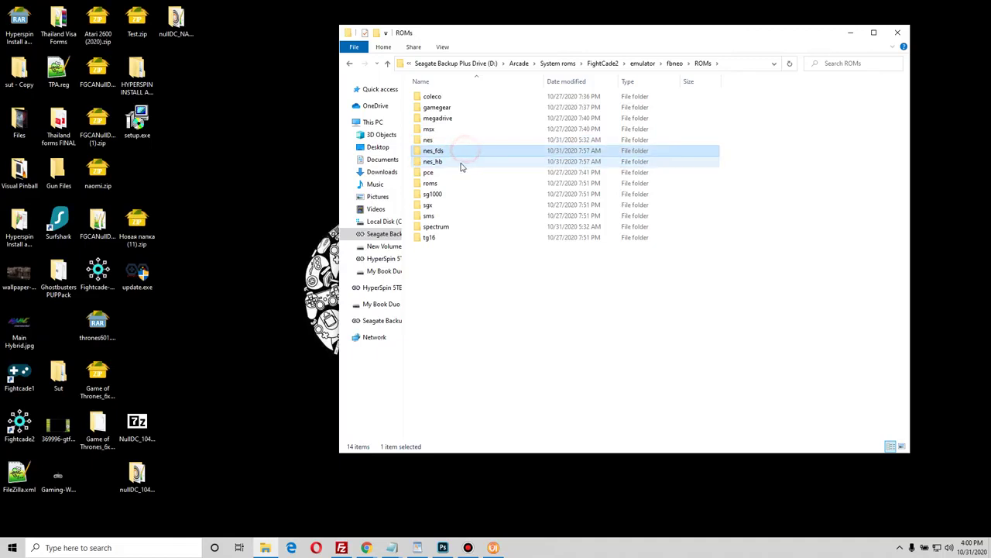
left_click(469, 150)
double_click(446, 172)
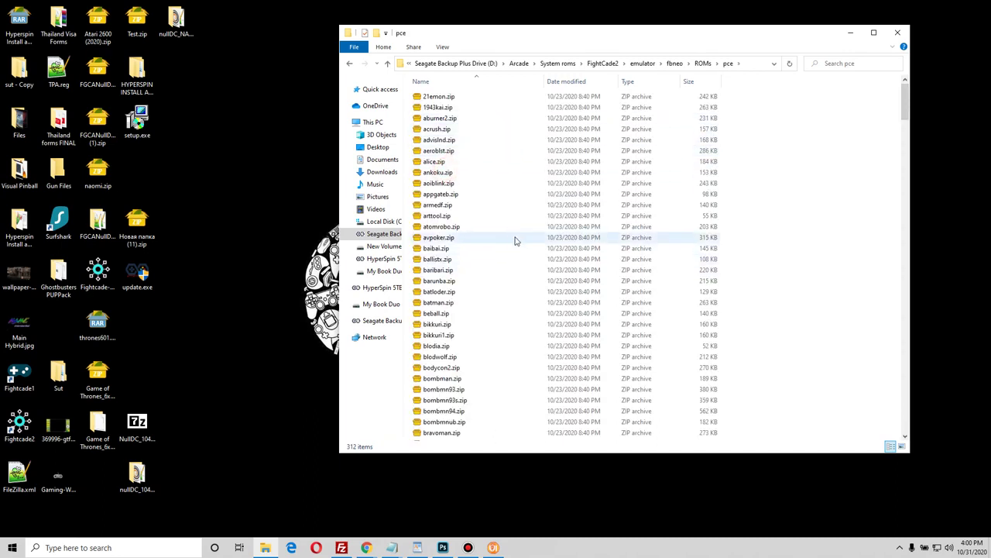
left_click(703, 64)
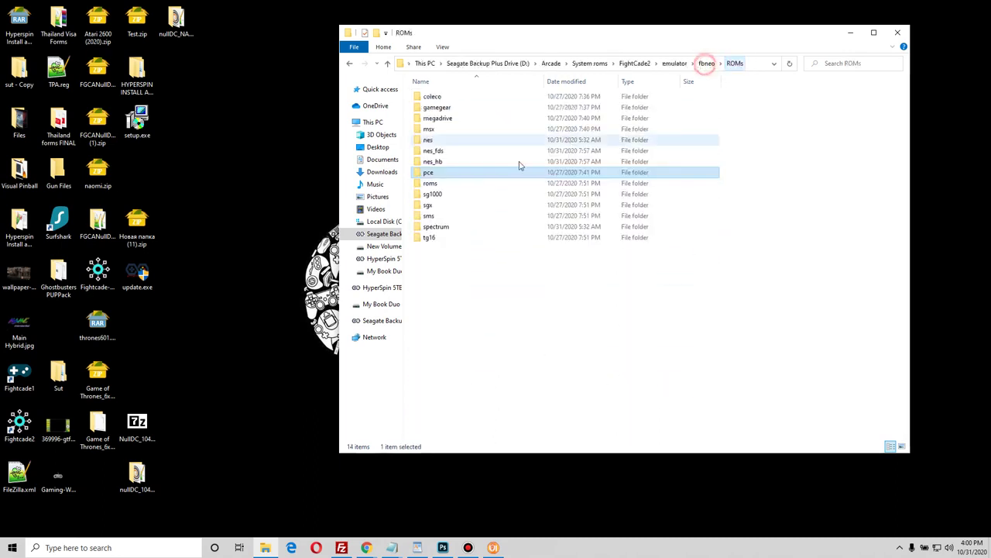
double_click(471, 184)
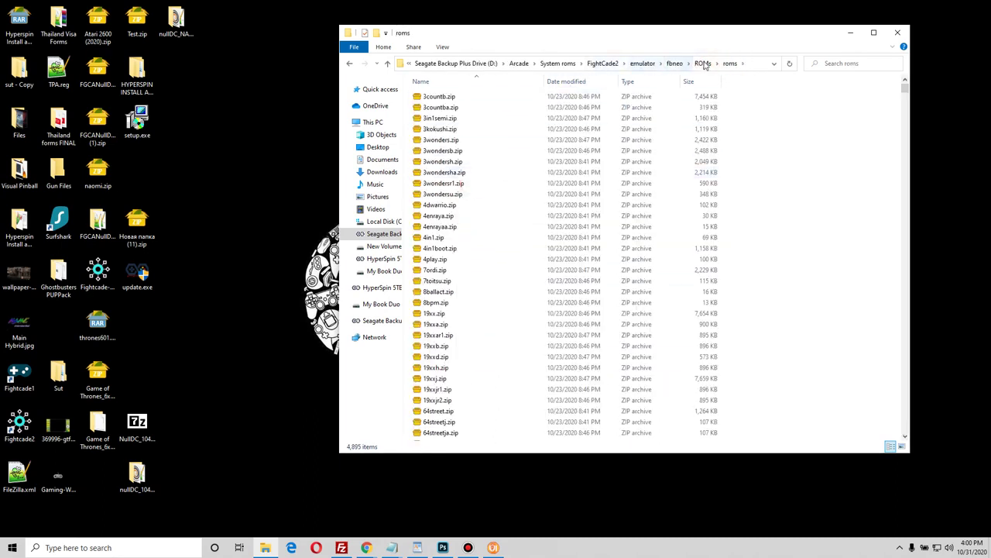
left_click(703, 63)
Step: View the ROM archives in the sg1000, sgx and sms folders, returning to the fbneo ROMs folder
double_click(463, 195)
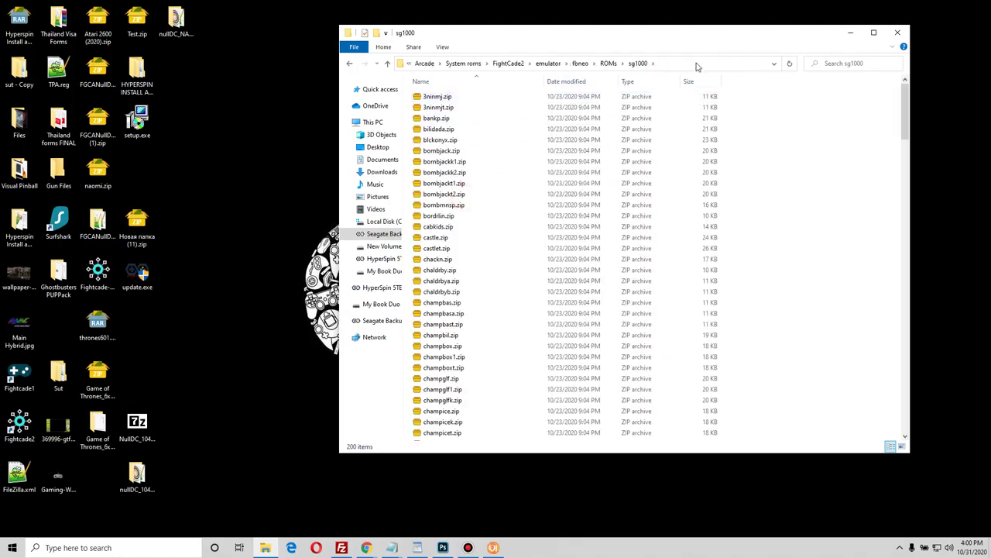
left_click(608, 63)
left_click(434, 205)
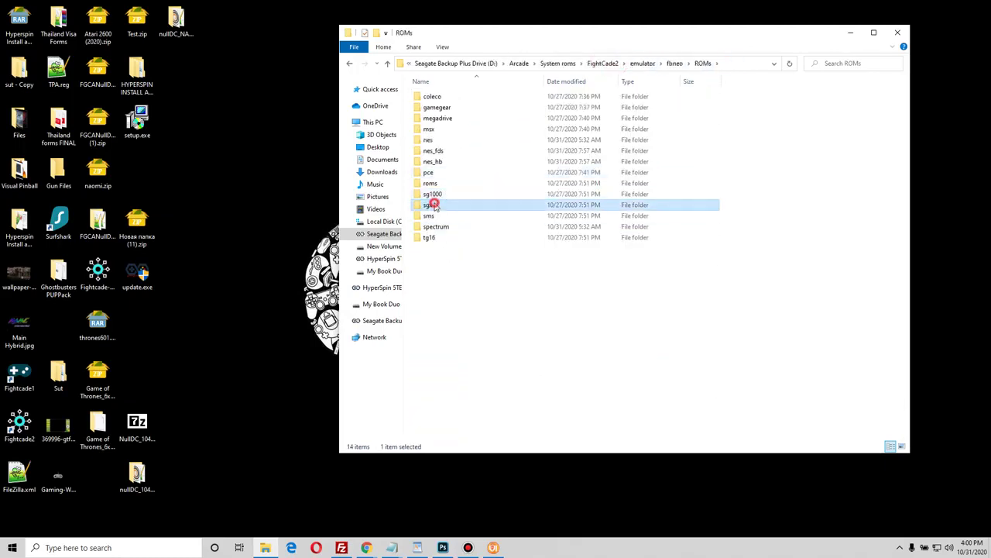
double_click(434, 205)
left_click(703, 63)
double_click(437, 216)
left_click(703, 64)
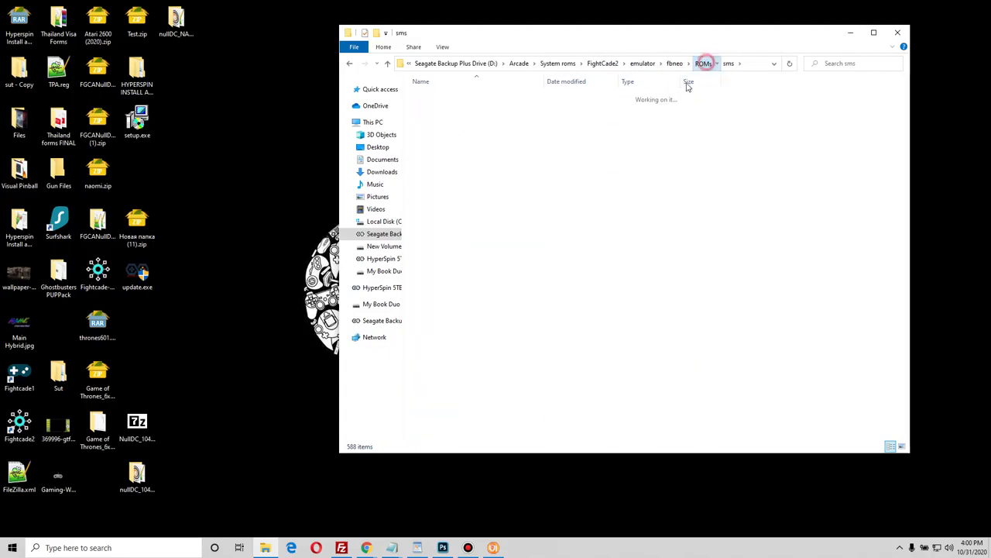
Step: View the ROM archives in the spectrum and tg16 folders and return to the fbneo ROMs folder
double_click(449, 226)
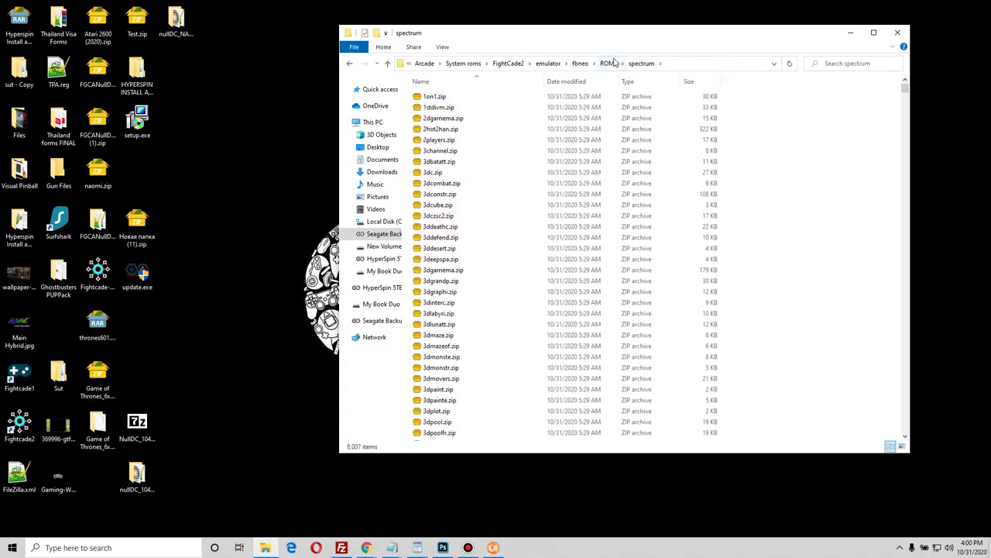
left_click(609, 63)
double_click(437, 237)
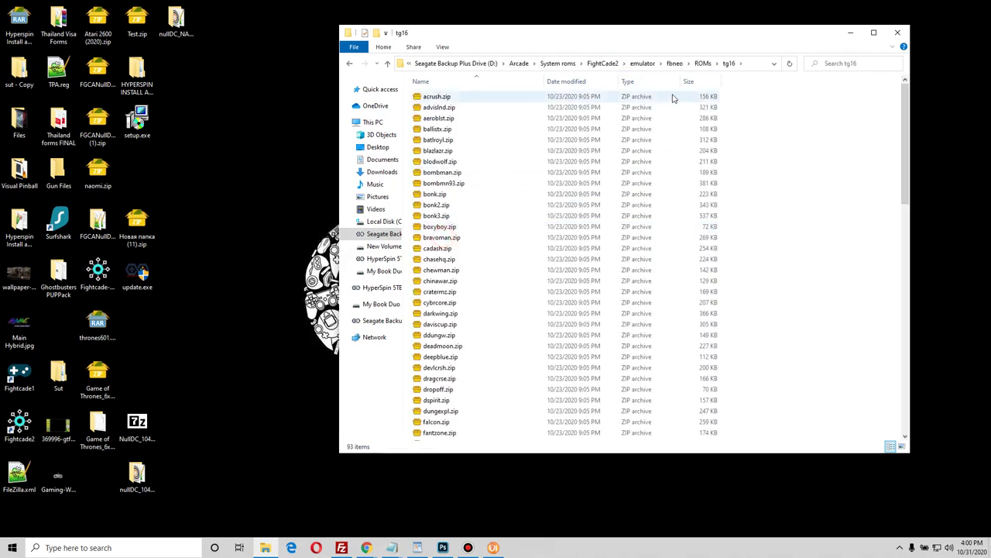
left_click(702, 63)
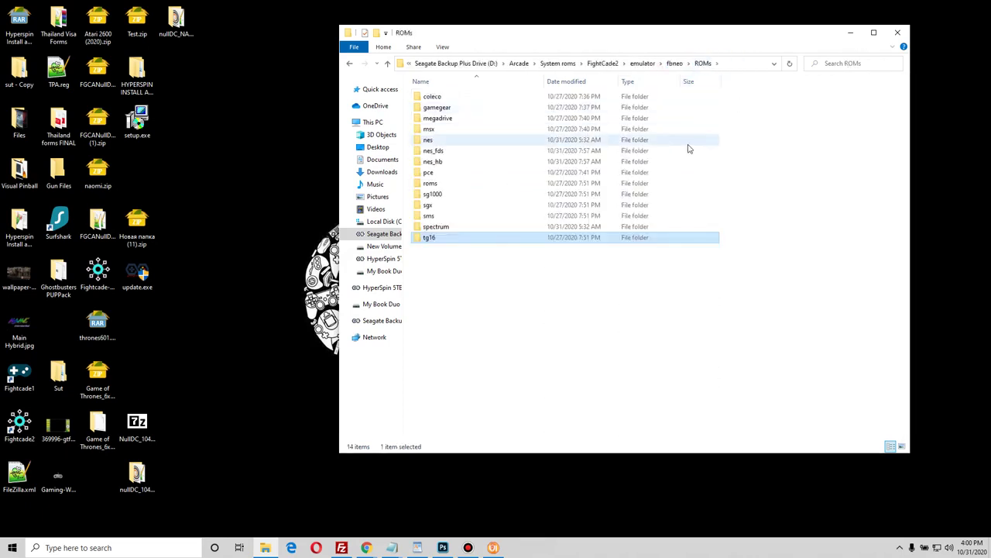
Step: View the ROMs folder of the snes9x emulator and return to the emulator folder
left_click(642, 62)
double_click(482, 129)
double_click(480, 132)
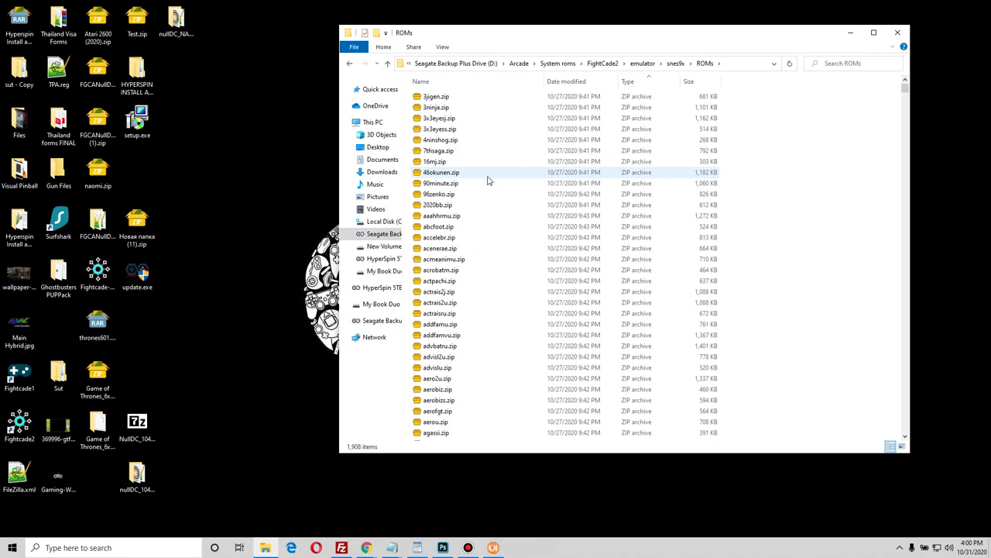
left_click(676, 65)
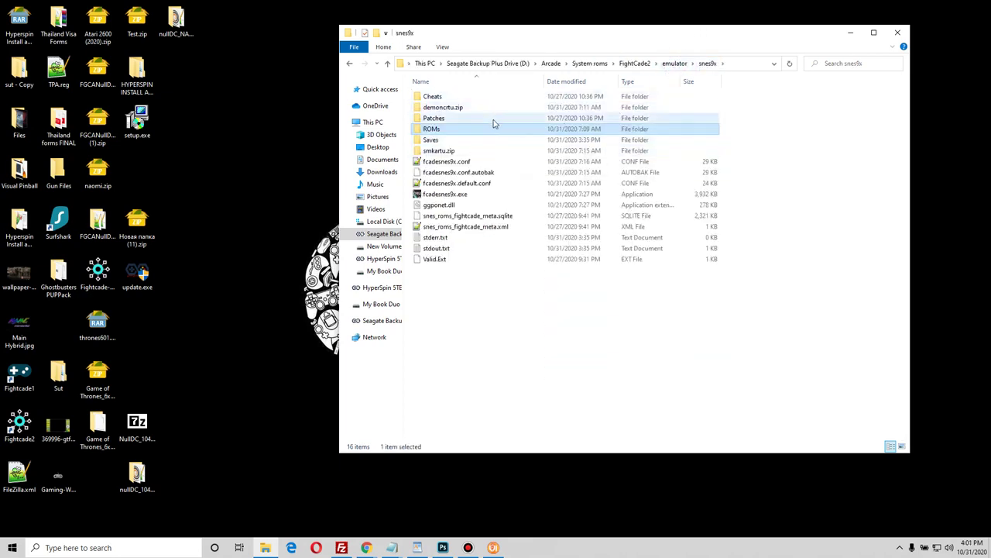
left_click(674, 64)
Step: Browse the game folders in the roms folder of nulldc-1-0-4-en-win inside the nulldc emulator
left_click(449, 120)
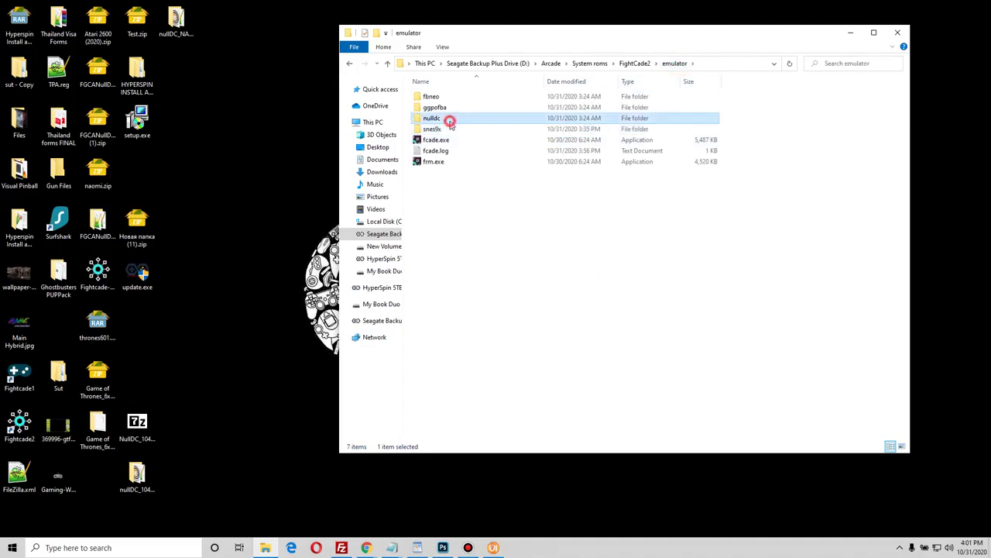
double_click(449, 120)
double_click(471, 96)
double_click(473, 129)
scroll(494, 176, "down", 20)
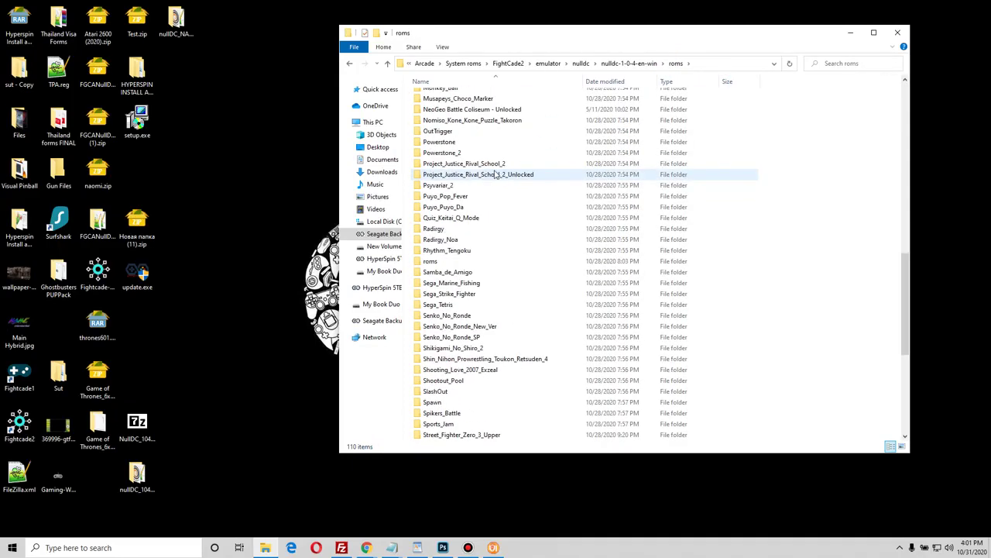
scroll(494, 180, "up", 10)
scroll(488, 184, "down", 10)
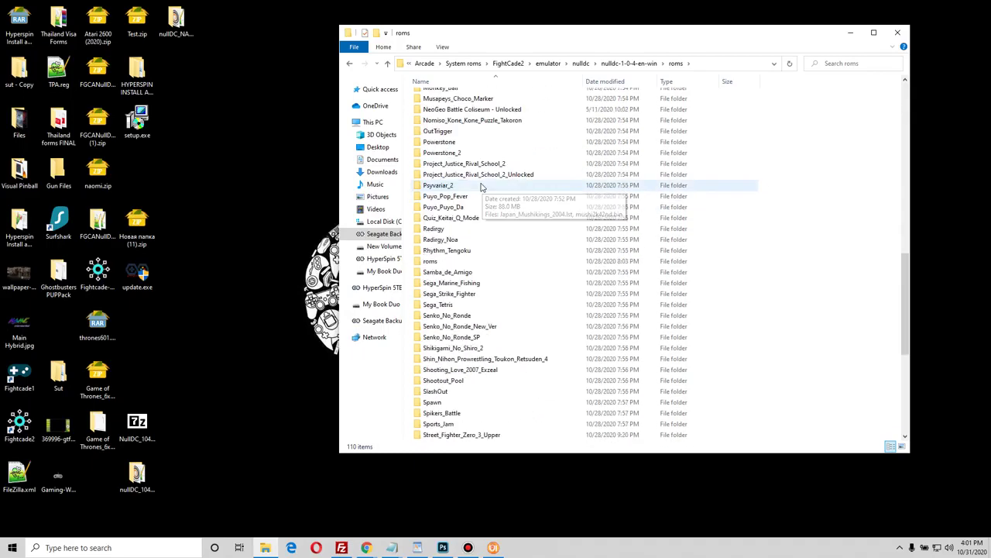
scroll(481, 190, "up", 20)
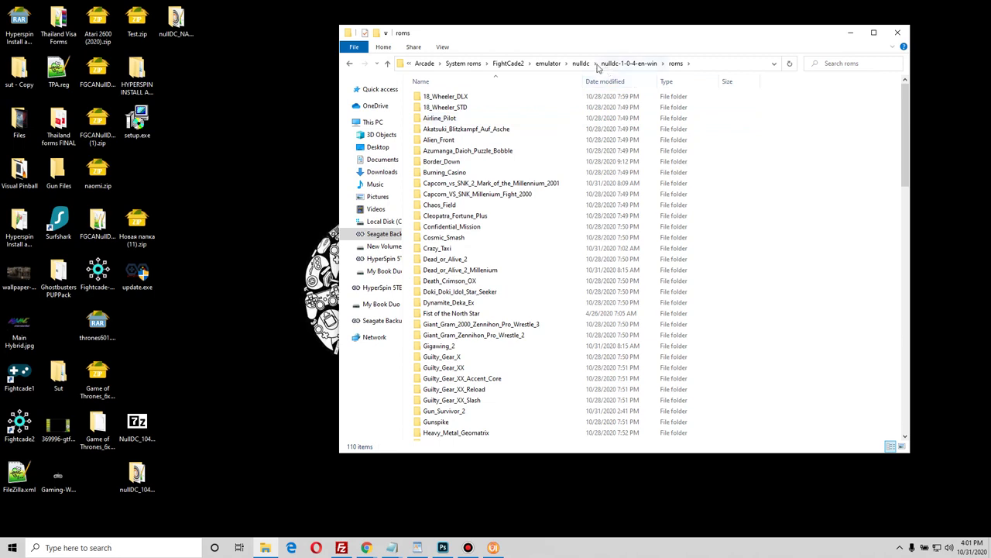
Step: Go back up through the nulldc and emulator folders to the FightCade2 folder
left_click(581, 62)
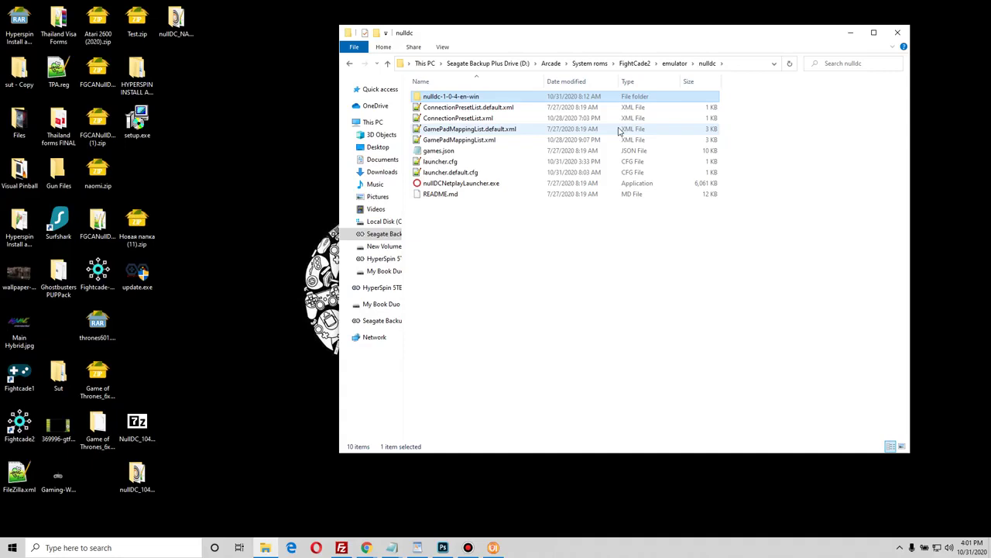
left_click(674, 63)
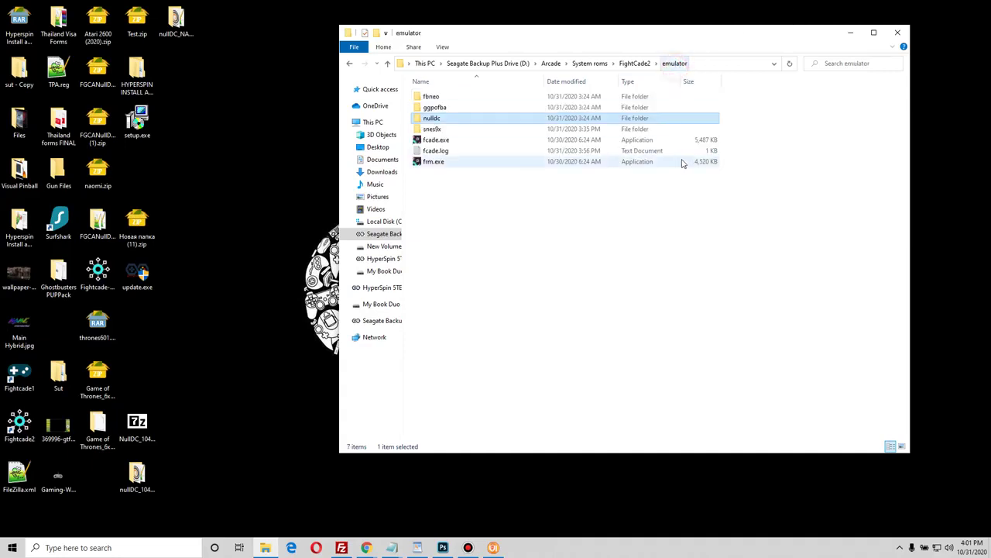
left_click(643, 67)
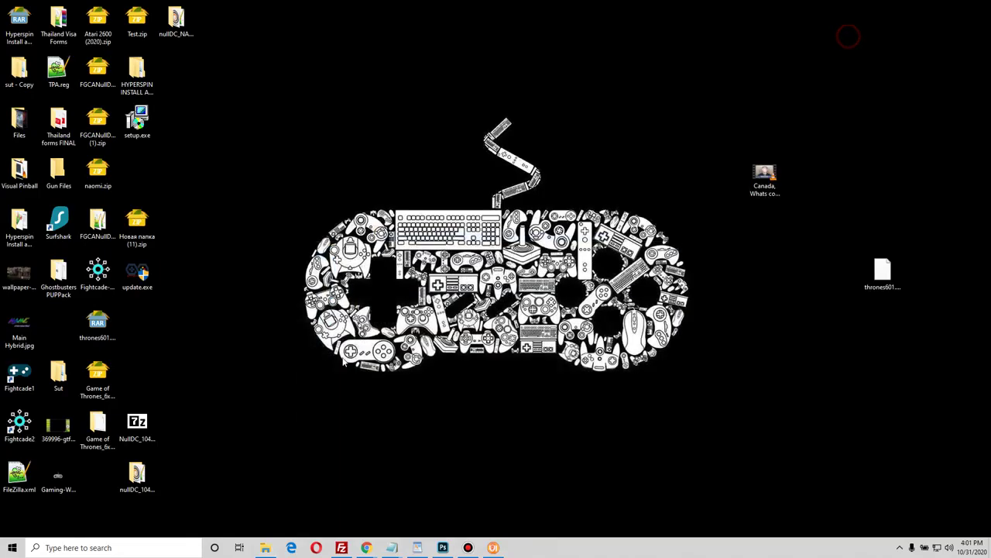
Step: Return to the Arcade folder and launch HyperSpin.exe
left_click(849, 33)
left_click(265, 546)
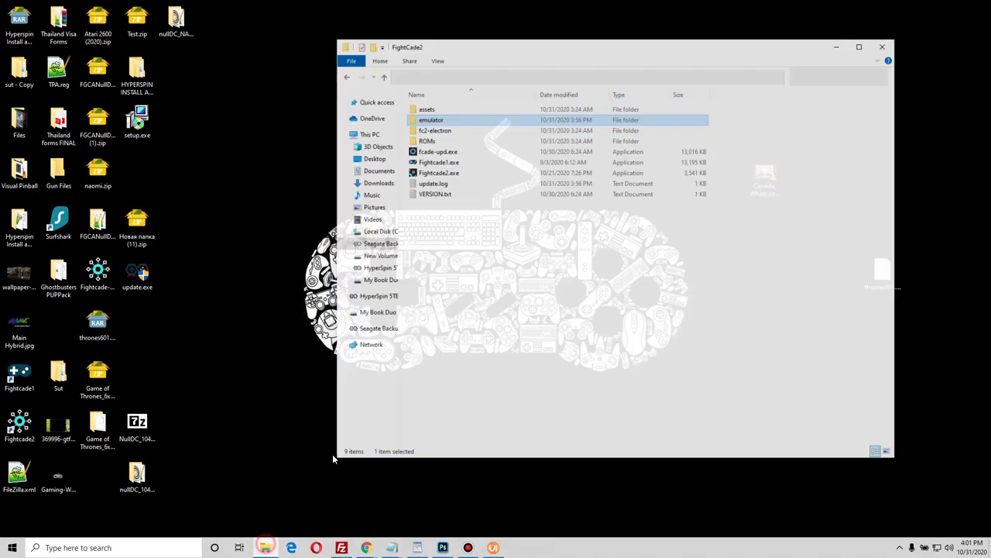
left_click(551, 63)
scroll(464, 333, "down", 3)
double_click(443, 337)
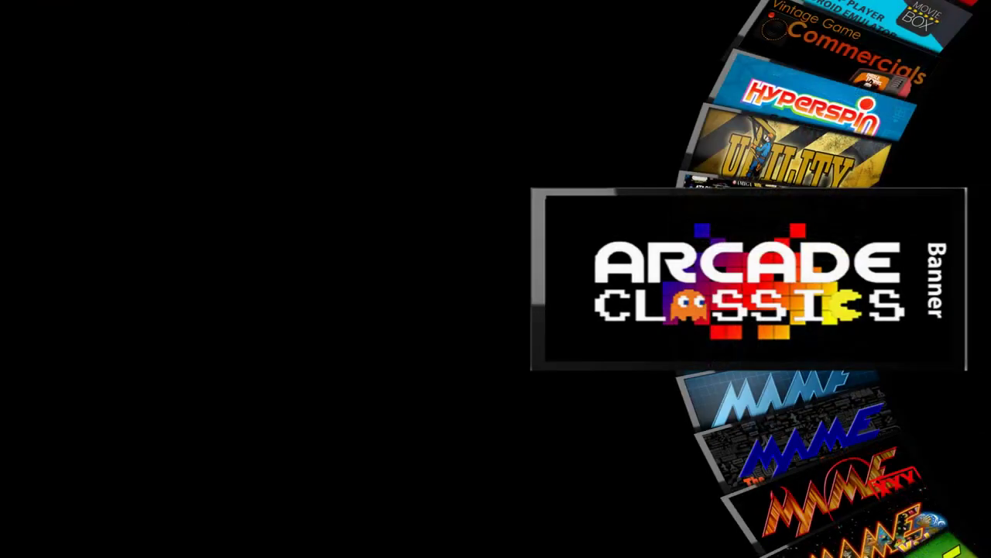
Step: Move down through HyperSpin's system wheel and enter the selection that leads to the Fightcade wheel
key("Down")
key("Down")
key("Down")
key("Down")
key("Down")
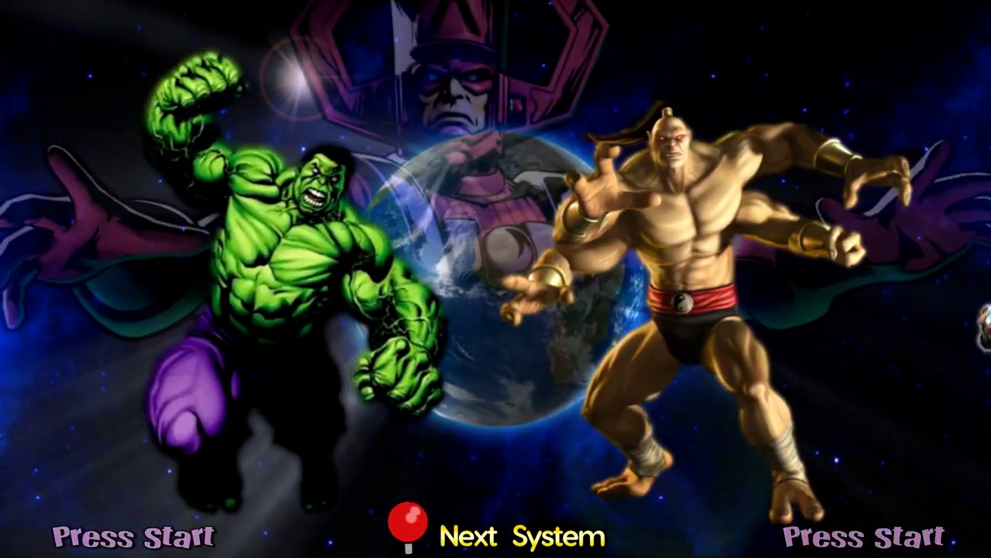
key("Return")
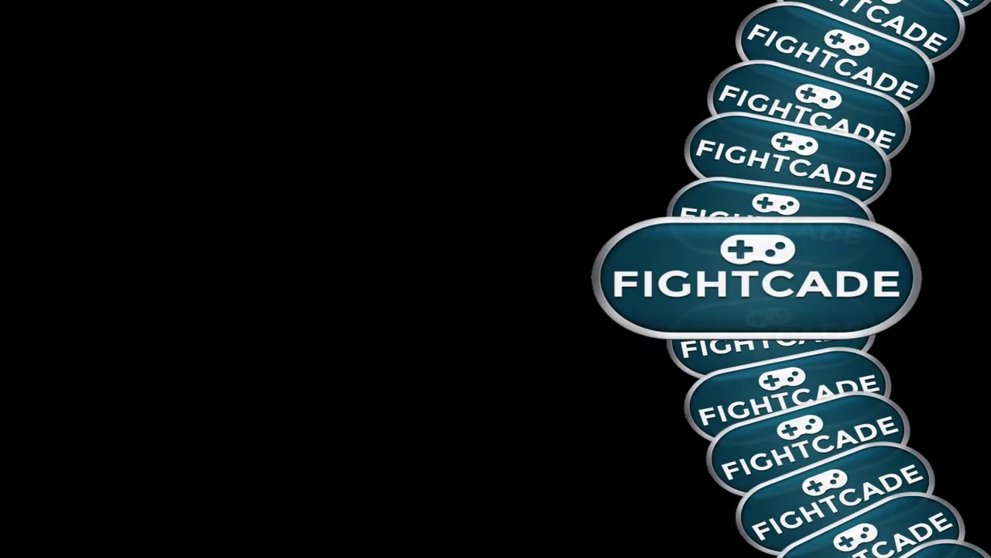